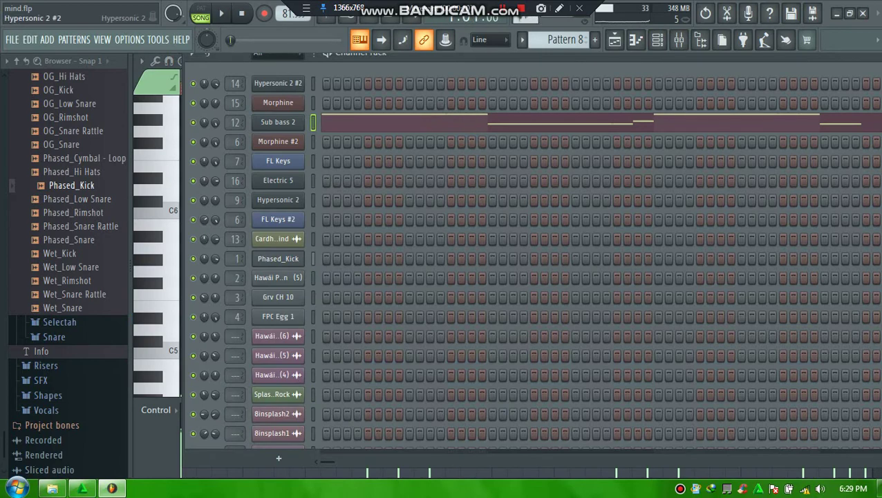
Step: Play back the Sub bass 2 part of Pattern 8 and return to the playlist arrangement
key(space)
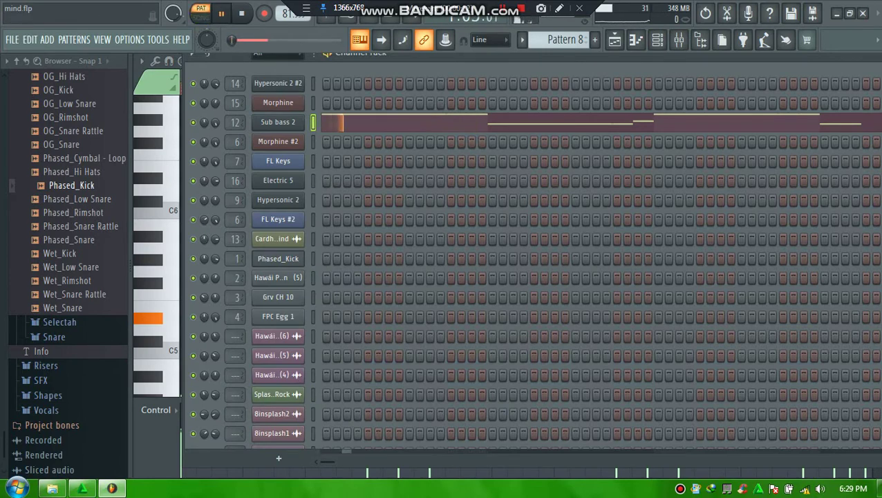
click(615, 40)
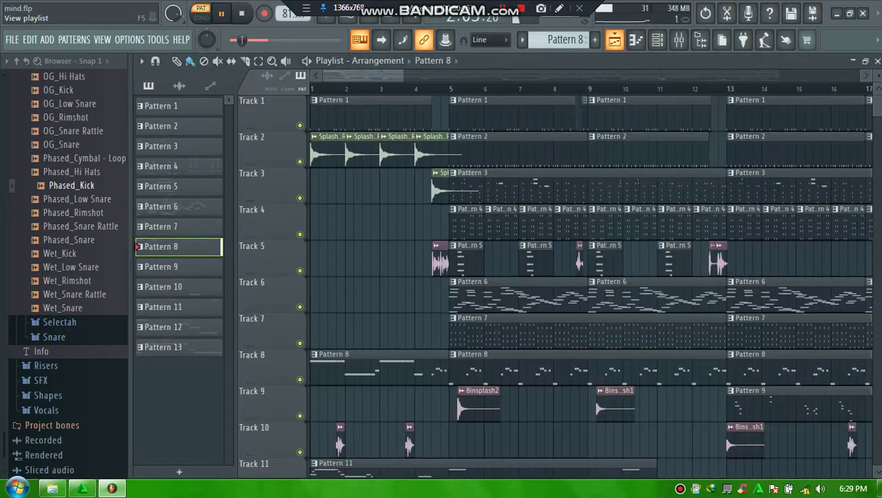
click(615, 39)
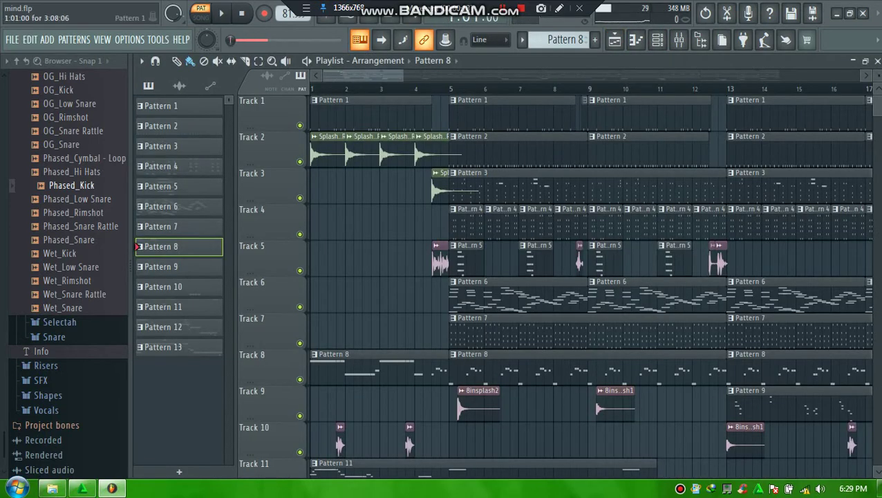
Step: Open Pattern 1 from Track 1, audition its drum steps in the channel rack, and return to the playlist
double_click(366, 115)
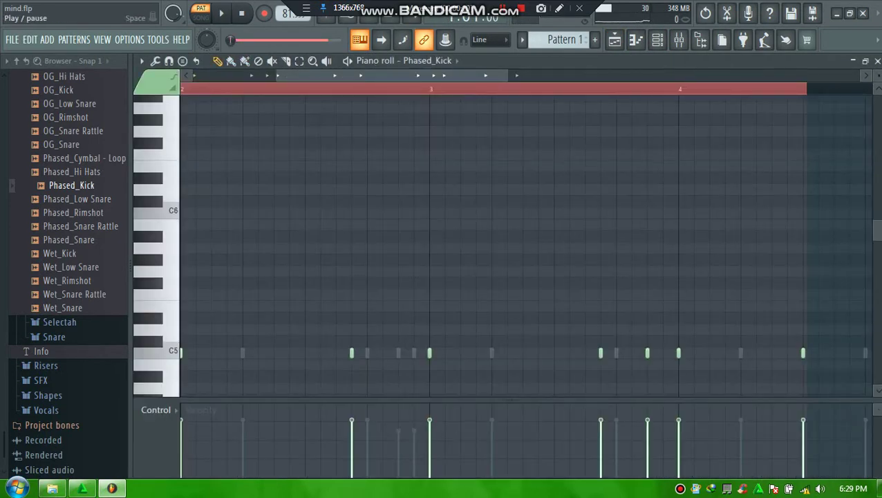
click(657, 40)
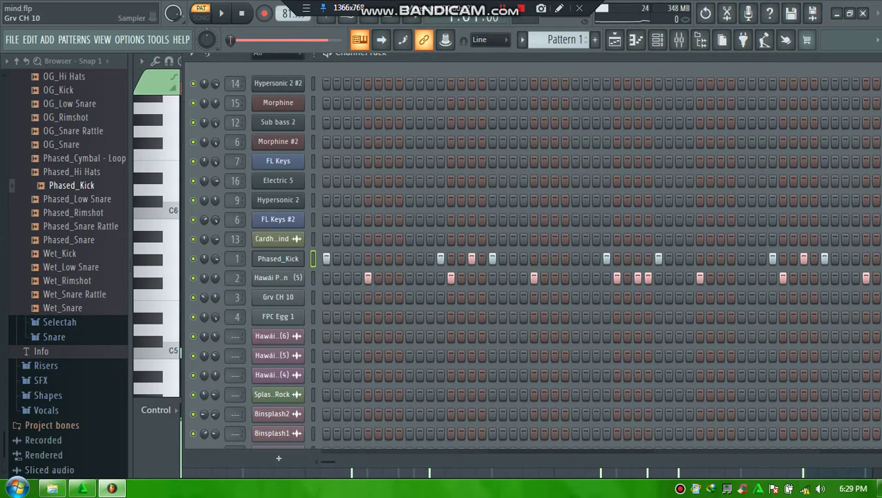
key(space)
click(614, 39)
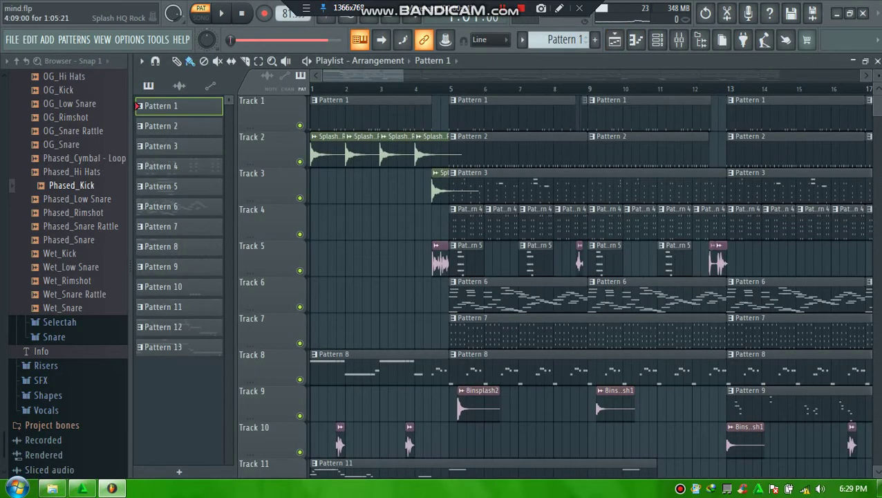
Step: Inspect the Splash HQ Rock clip's sample settings and play Pattern 11's Electric 5 melody in the piano roll
double_click(363, 147)
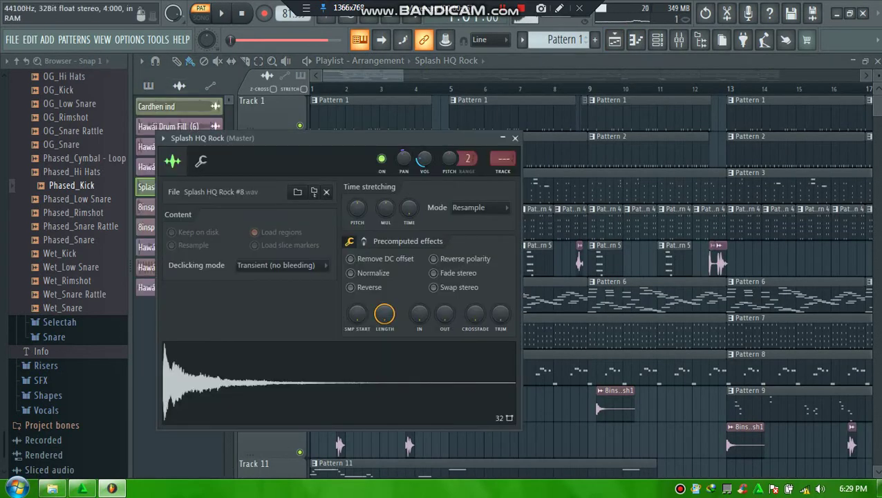
key(Escape)
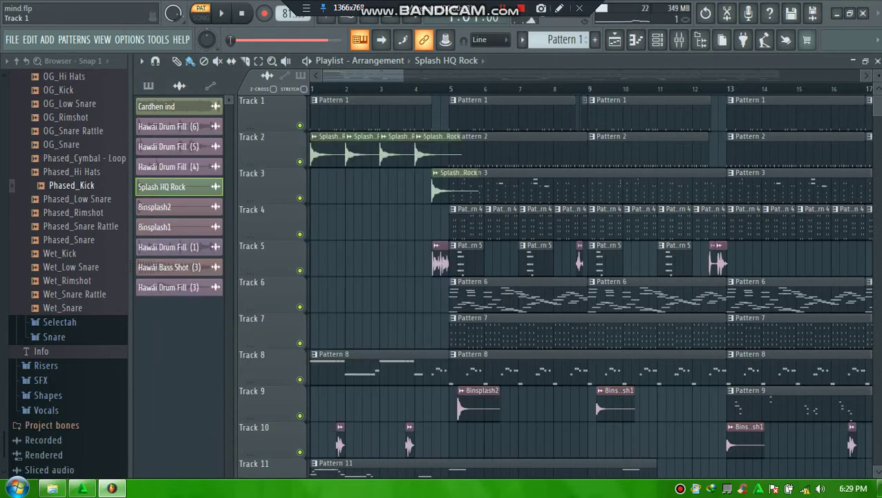
double_click(344, 470)
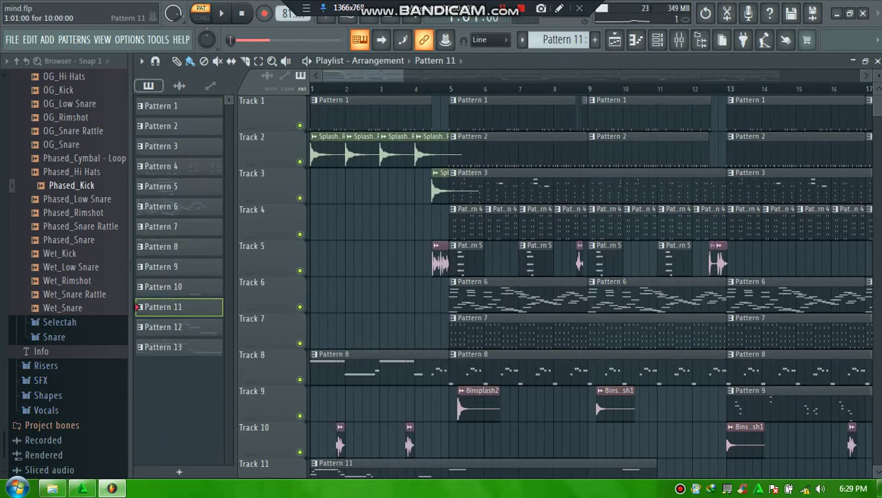
key(space)
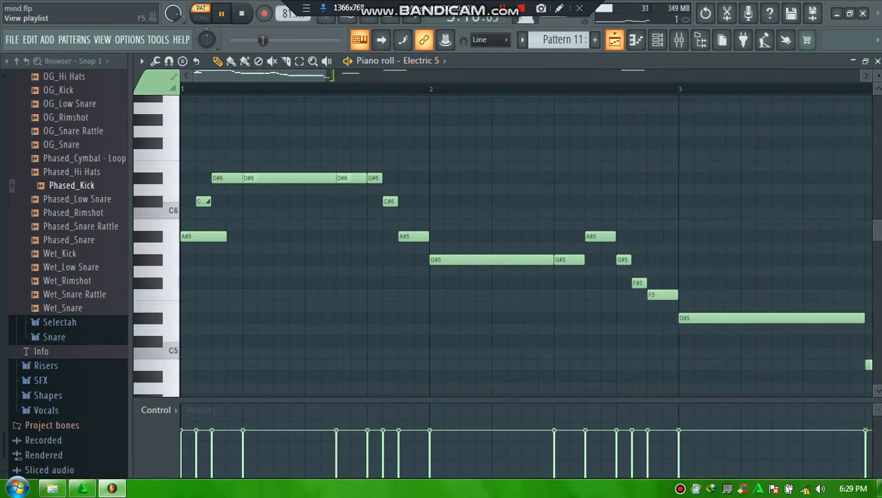
click(615, 40)
key(space)
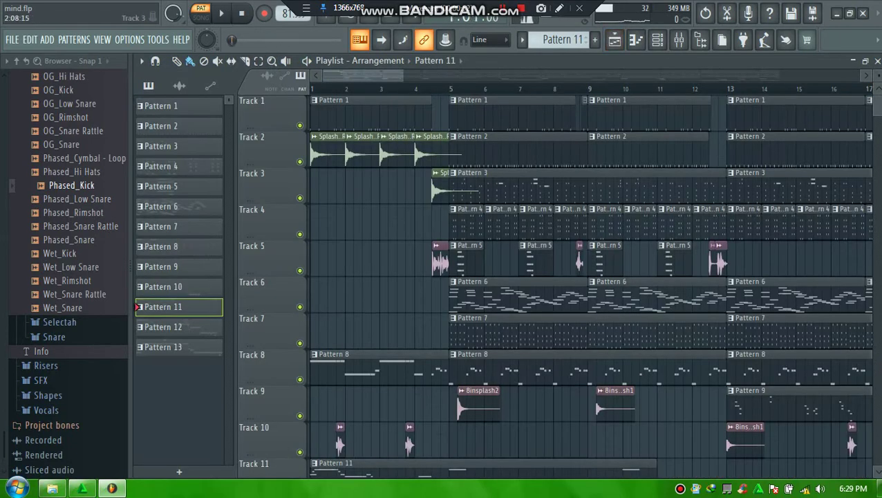
Step: Play Pattern 7's Morphine #2 part, viewing its notes in the piano roll and its steps in the channel rack
double_click(566, 325)
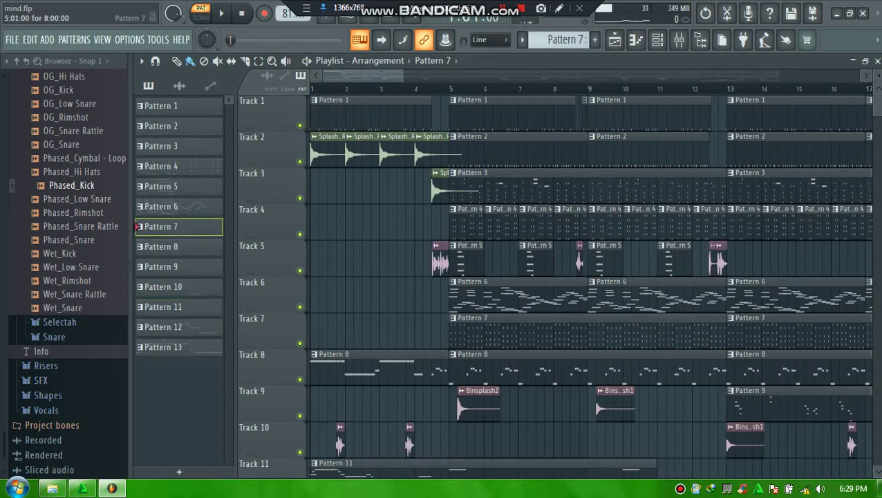
key(space)
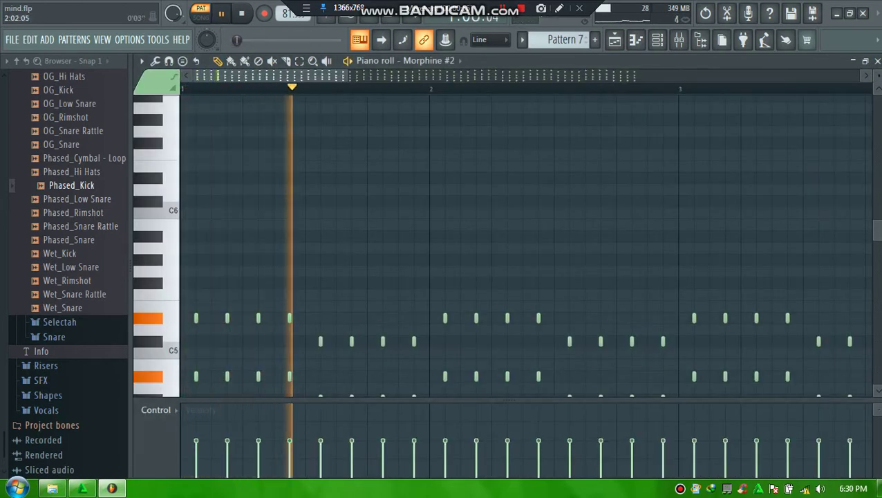
click(657, 40)
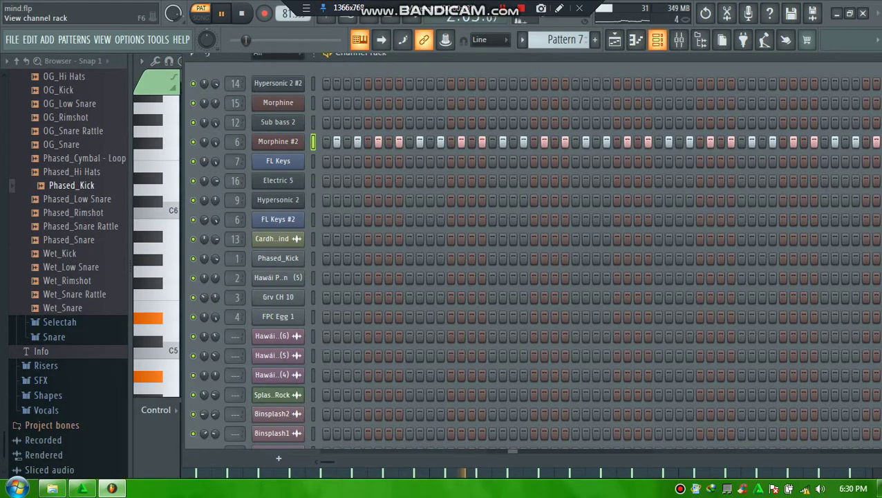
key(F6)
key(space)
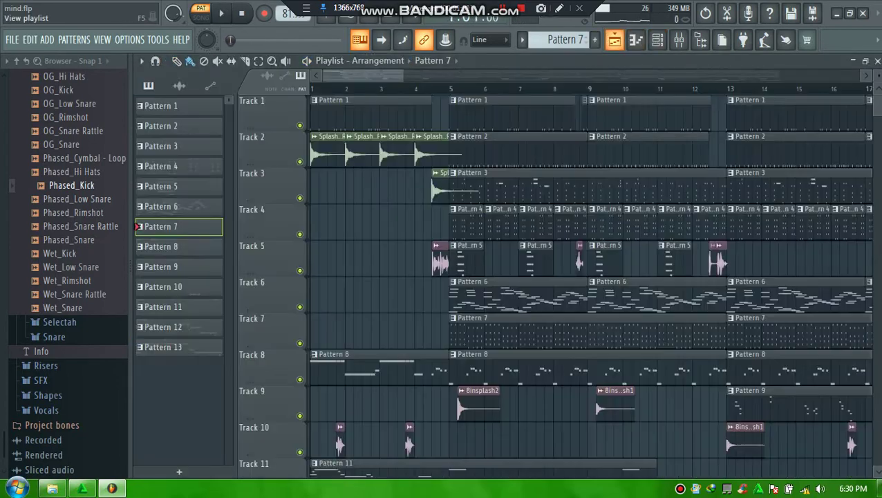
click(615, 40)
Step: Open Pattern 3's FL Keys #2 notes in the piano roll, play them back, and return to the playlist
double_click(465, 189)
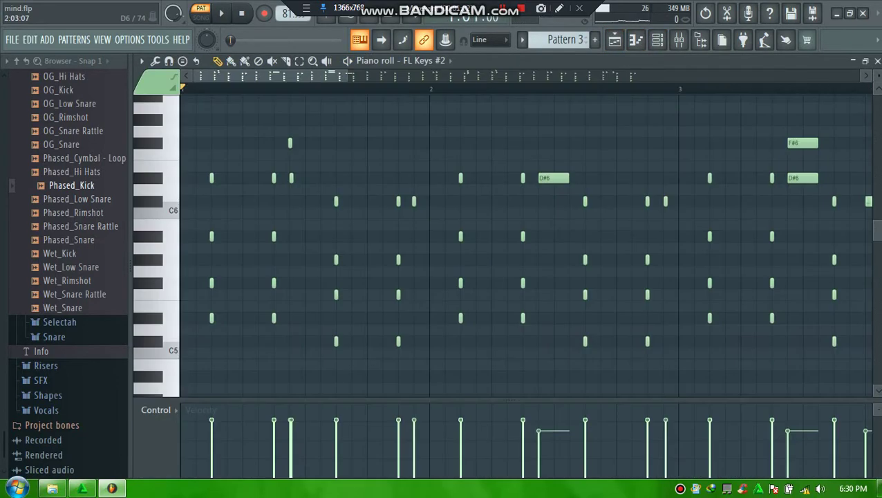
click(222, 13)
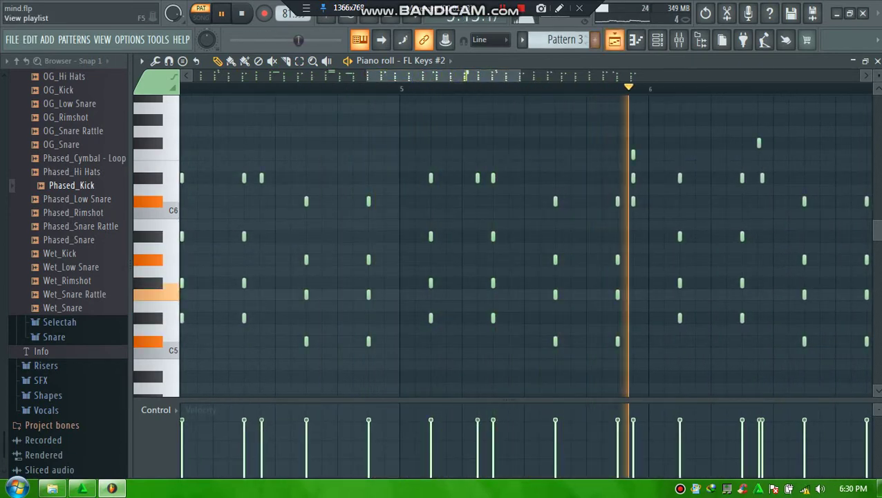
click(614, 40)
key(space)
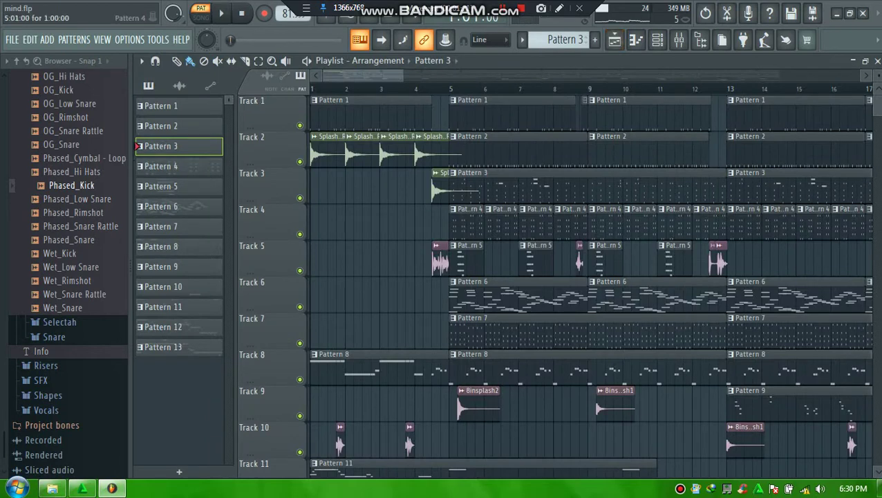
Step: Play Pattern 4's Morphine part in the piano roll, examine its lower notes around C4 and C5, and return to the playlist
double_click(475, 224)
key(space)
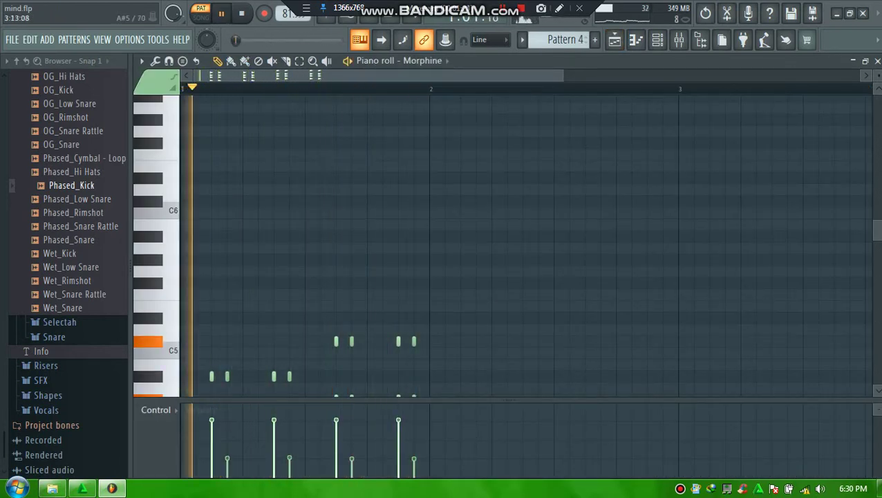
drag(878, 232, 878, 259)
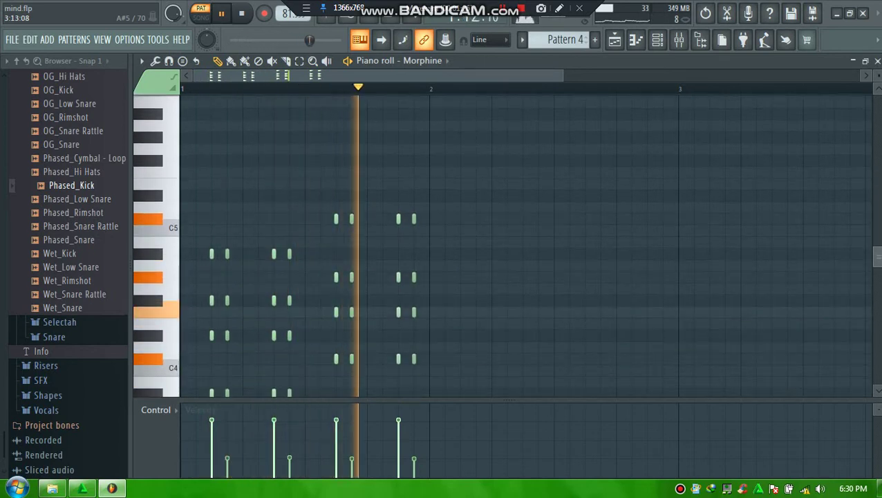
scroll(526, 245, down, 2)
key(space)
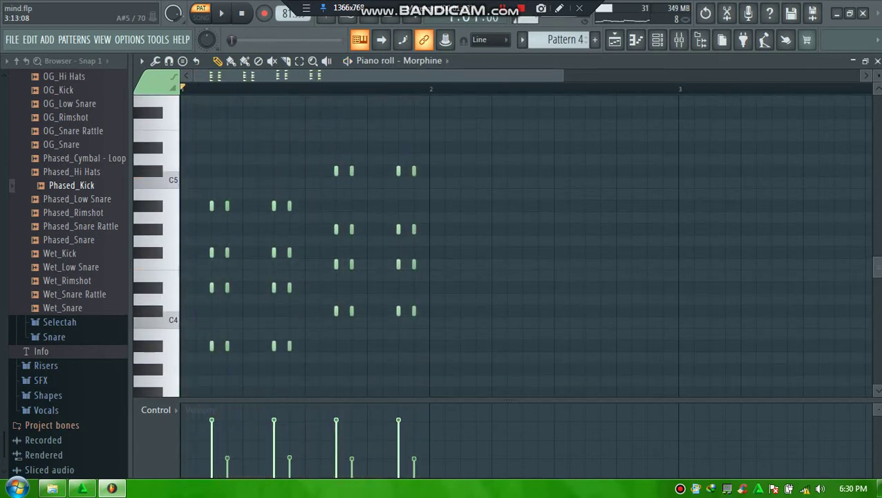
click(615, 39)
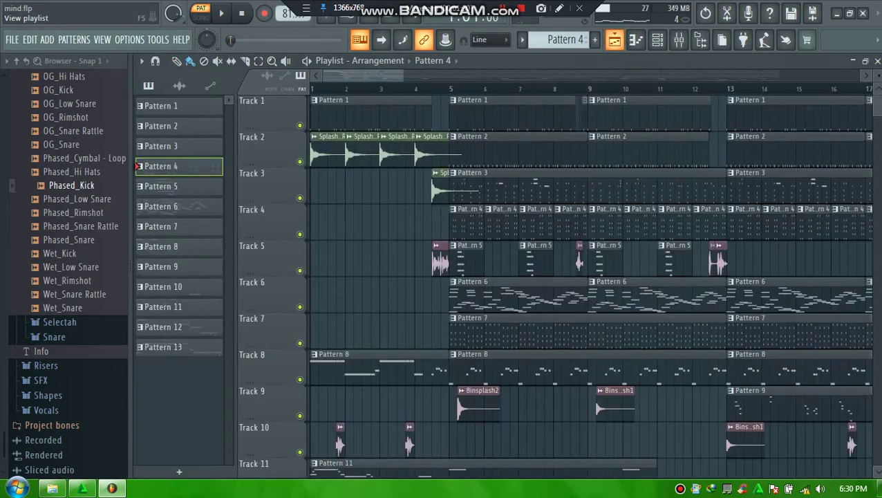
Step: Open Pattern 5's Hypersonic 2 chords in the piano roll, play them back, and return to the playlist
click(535, 332)
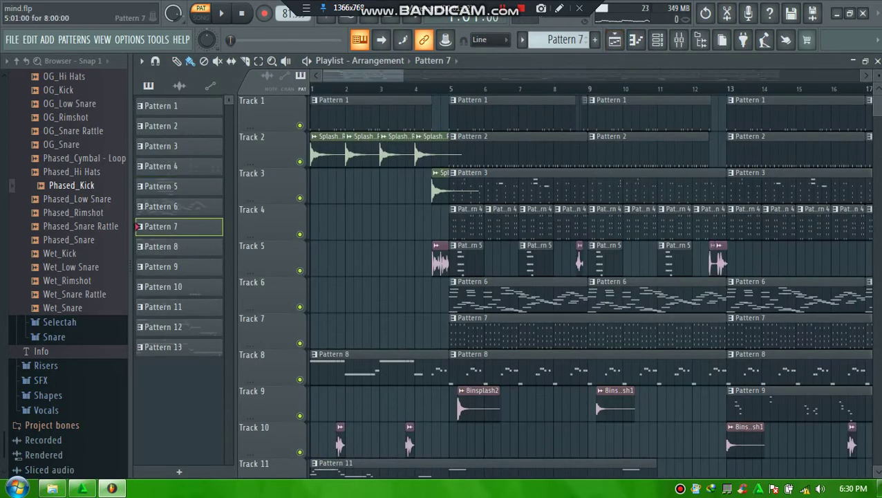
double_click(526, 253)
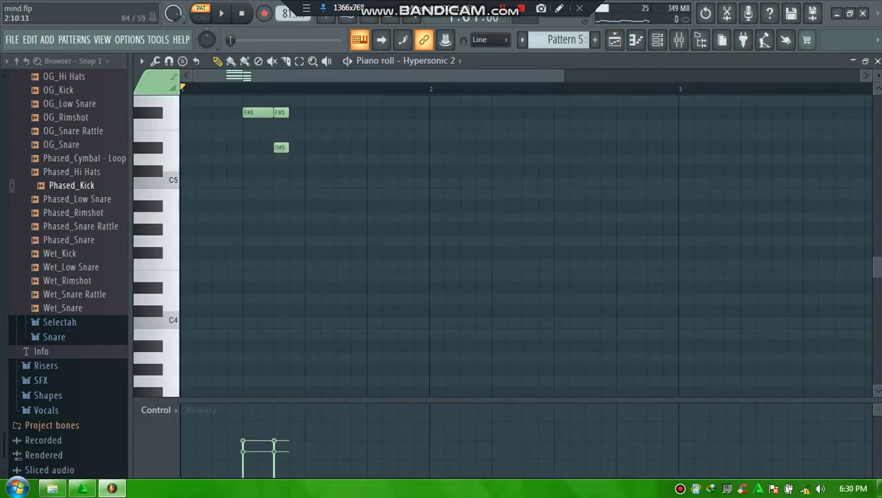
scroll(505, 245, up, 6)
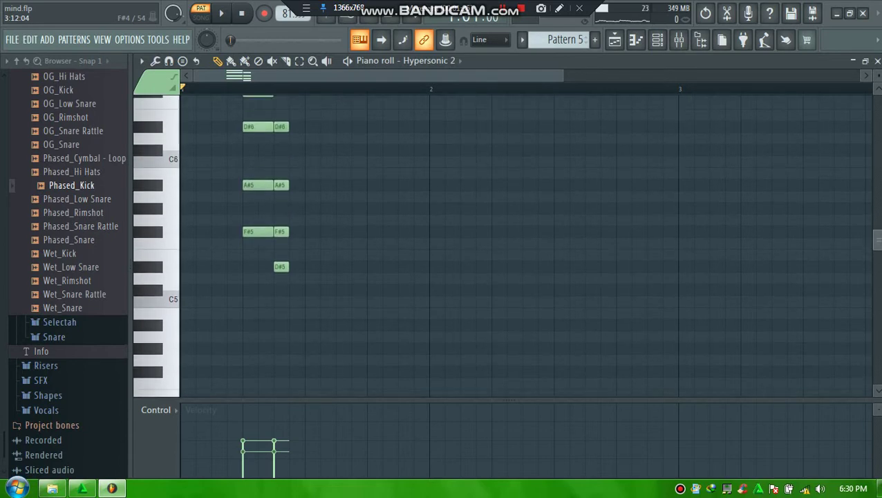
key(space)
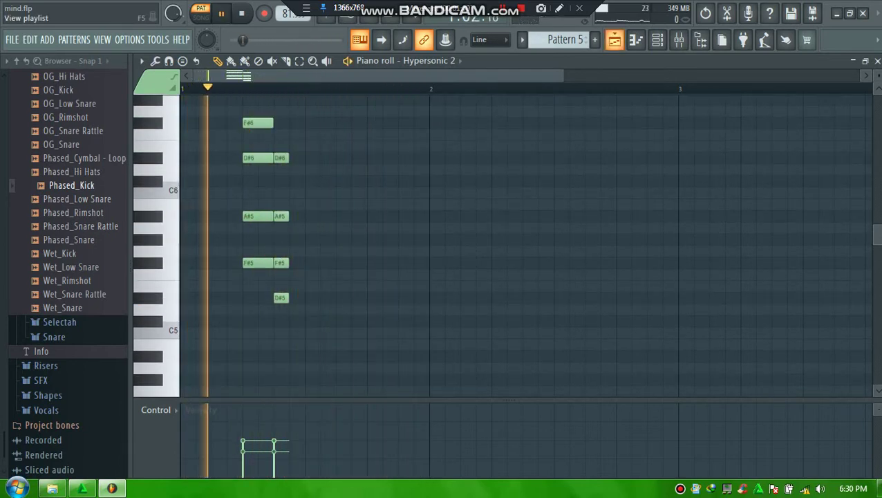
key(space)
click(614, 40)
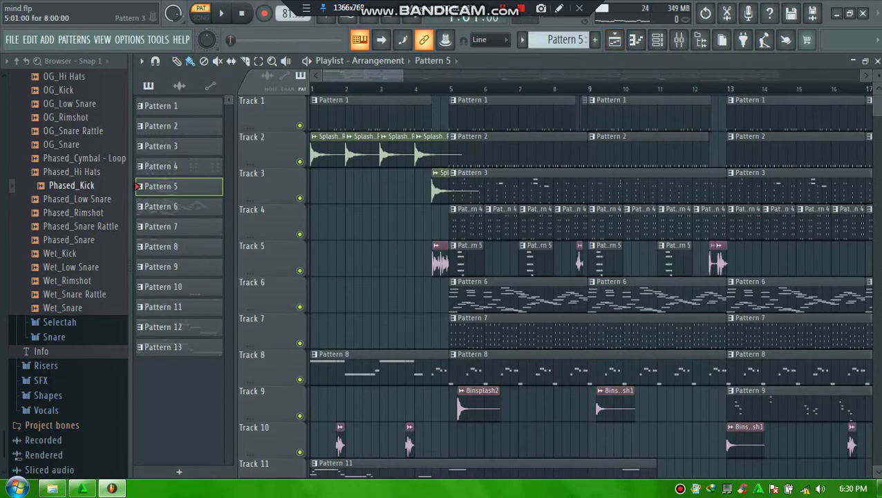
Step: Select Pattern 2 on Track 2 and inspect the sample settings of the Hawái Drum Fill (6) clip on Track 5
click(520, 151)
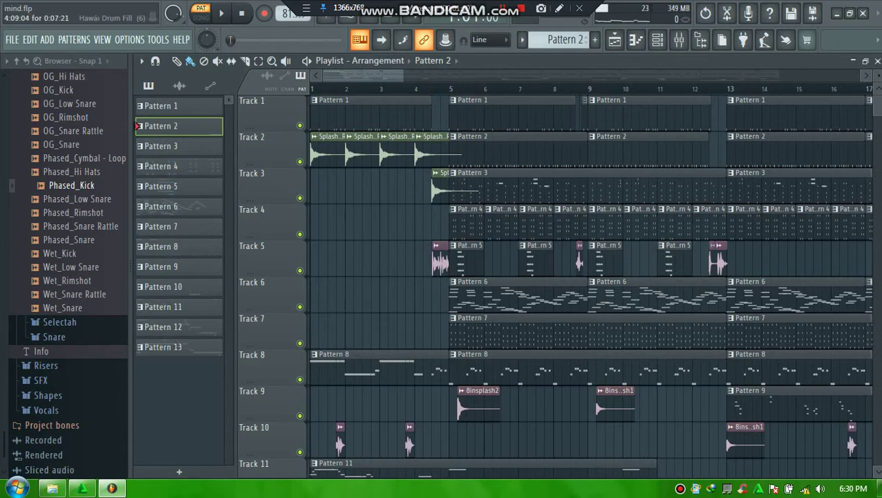
double_click(440, 261)
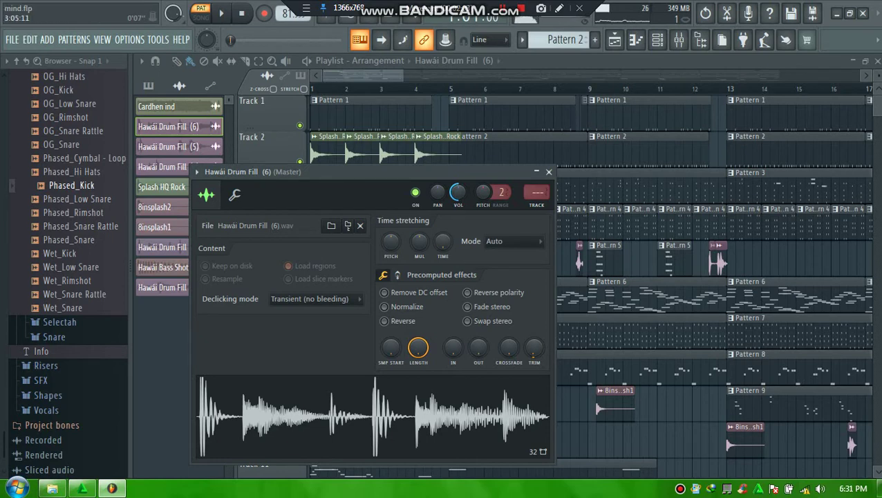
key(Escape)
key(space)
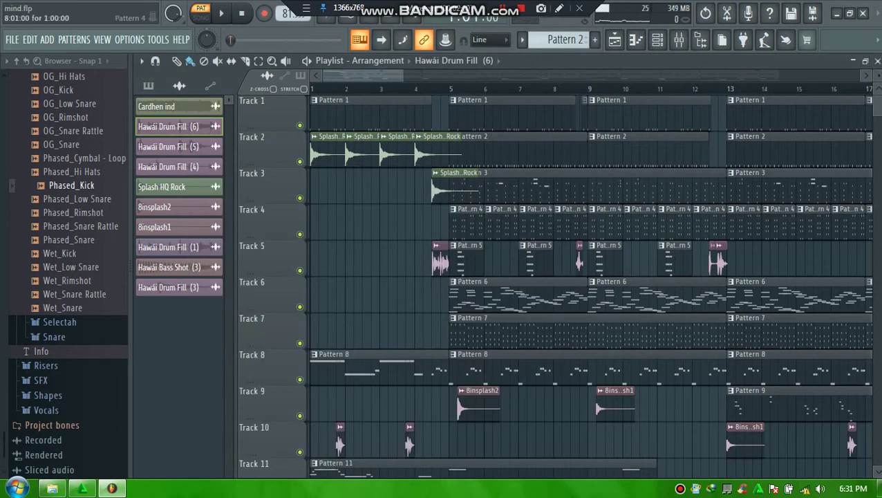
Step: Inspect the sample settings and waveforms of the Hawái Drum Fill (4) and Hawái Drum Fill (5) clips on Track 5
double_click(579, 262)
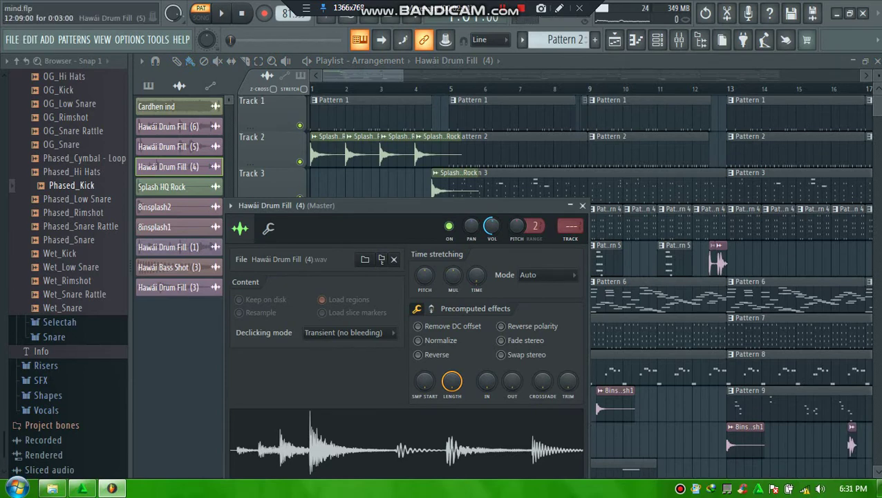
click(168, 146)
double_click(713, 262)
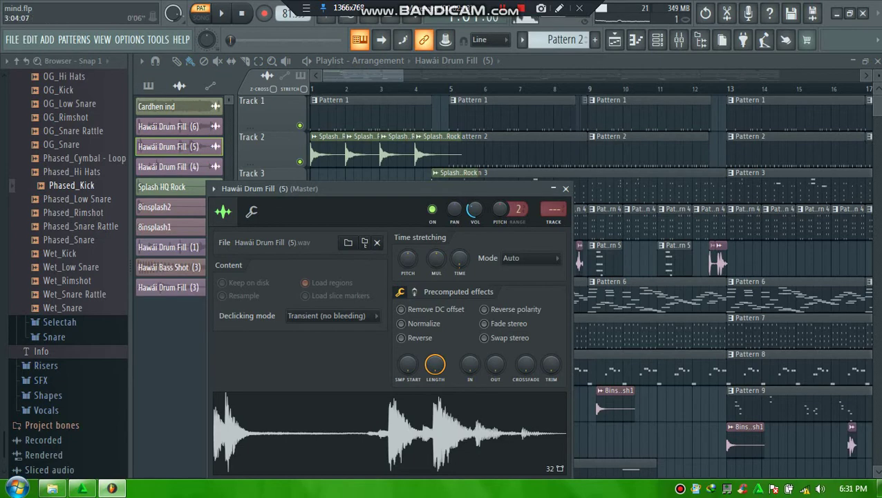
key(Escape)
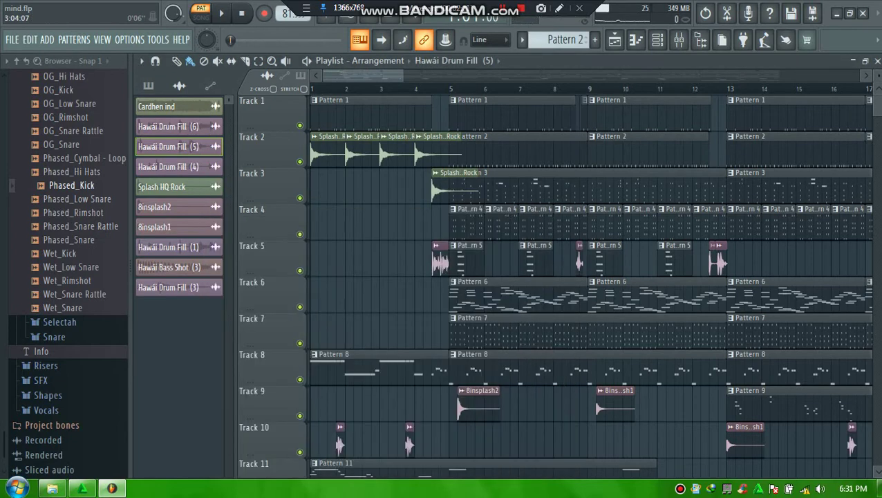
Step: Inspect the 8insplash2 clip's sample settings on Track 9 and examine the arrangement from about bar 22 to bar 61
scroll(386, 407, down, 3)
double_click(378, 407)
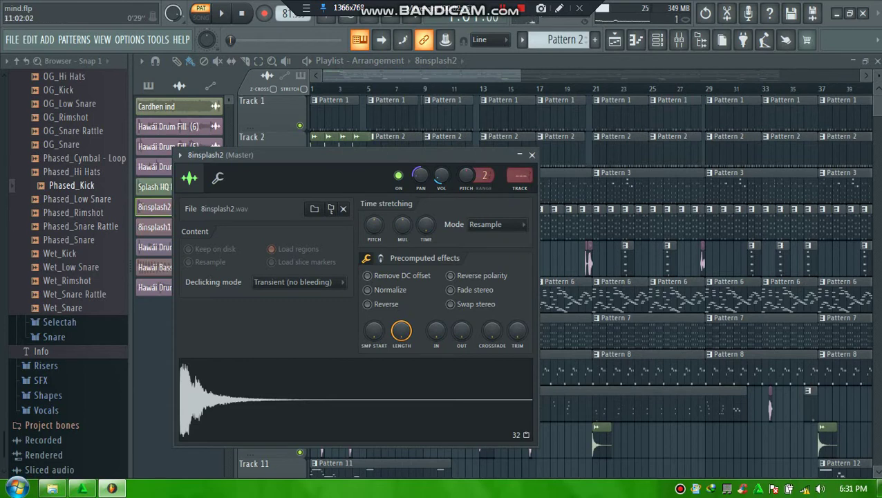
key(Escape)
drag(422, 75, 525, 75)
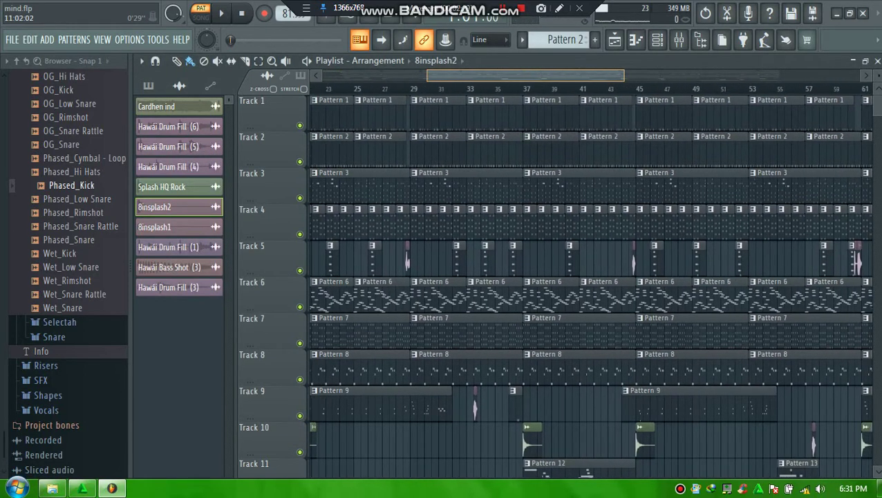
Step: Examine the full playlist arrangement across Tracks 1 to 12, from bar 1 to the end of the song
scroll(590, 283, left, 8)
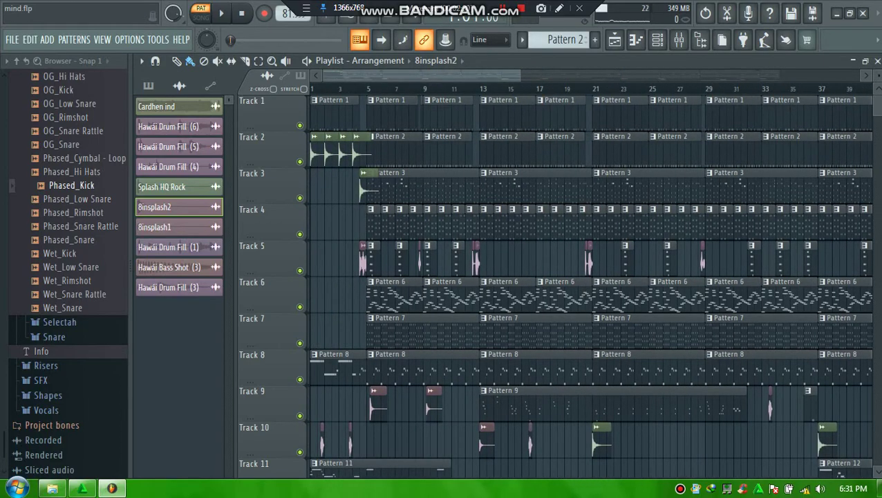
drag(520, 75, 825, 75)
scroll(590, 284, down, 6)
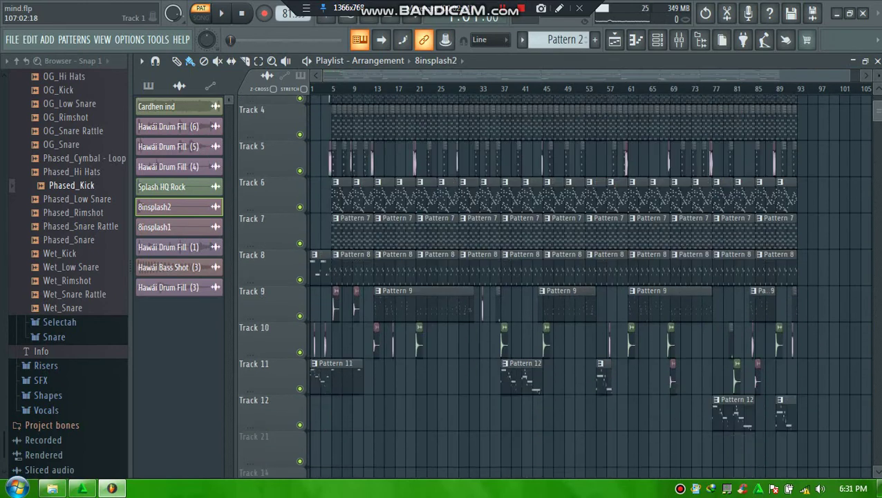
scroll(590, 283, up, 5)
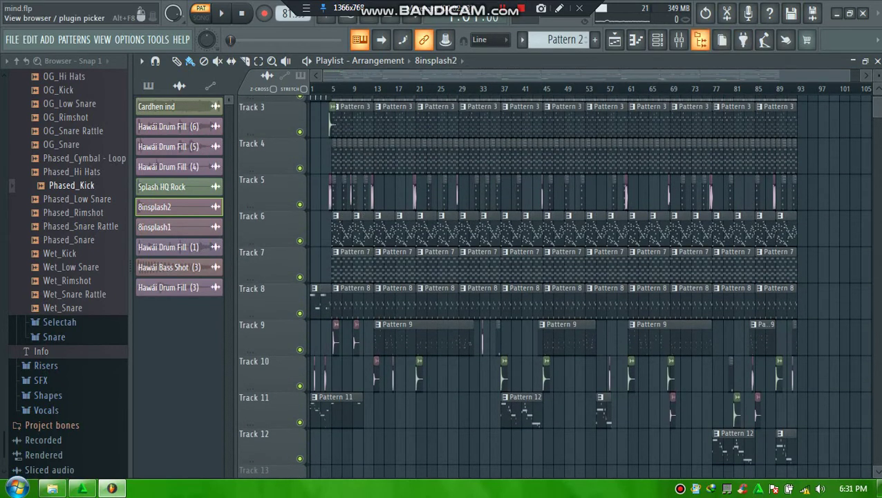
click(700, 40)
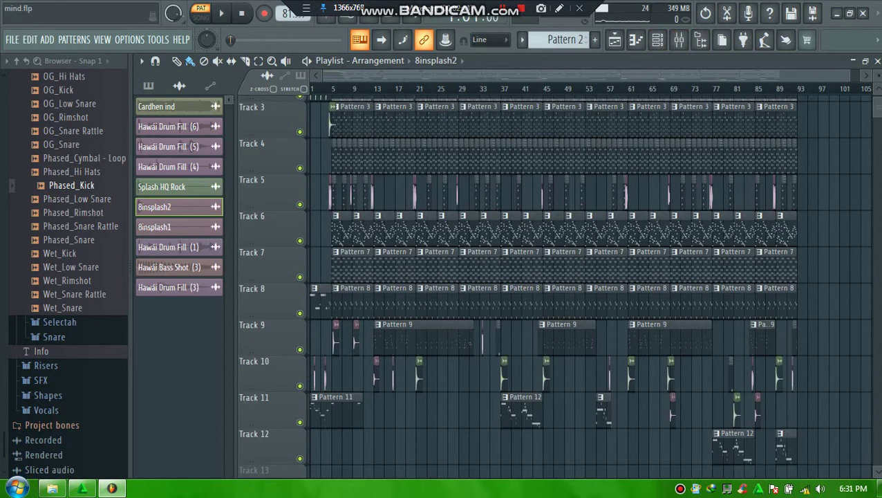
Step: Switch playback to song mode and play the arrangement from bar 1
scroll(590, 277, up, 2)
drag(846, 75, 561, 75)
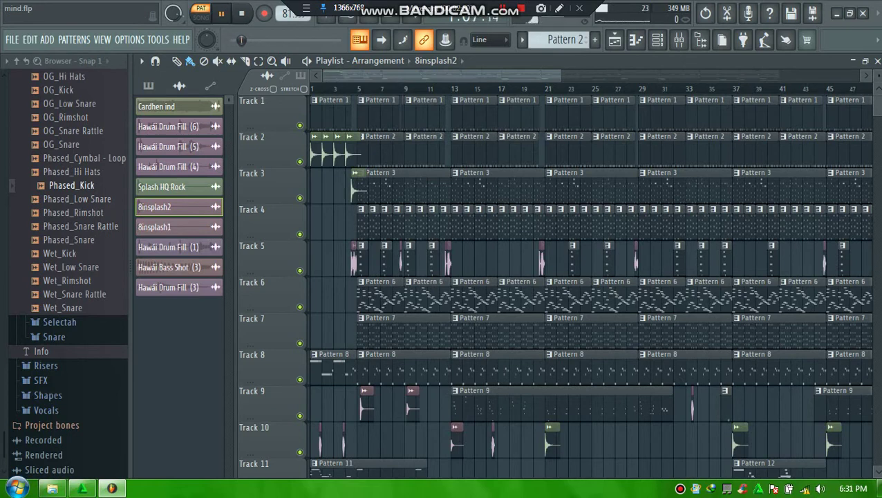
click(200, 18)
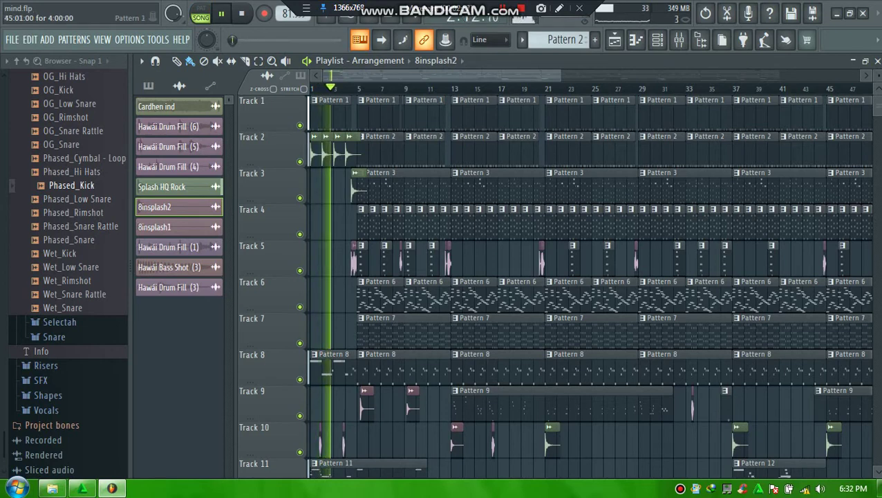
scroll(554, 283, down, 2)
scroll(553, 283, up, 2)
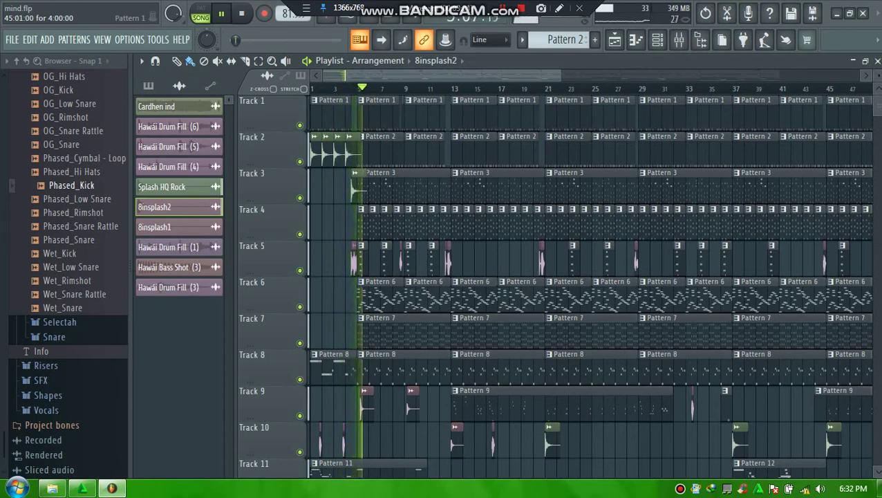
Step: Open the Pattern 11 clip on Track 11 in the piano roll, follow its Electric 5 notes during playback, and return to the playlist
scroll(553, 277, down, 3)
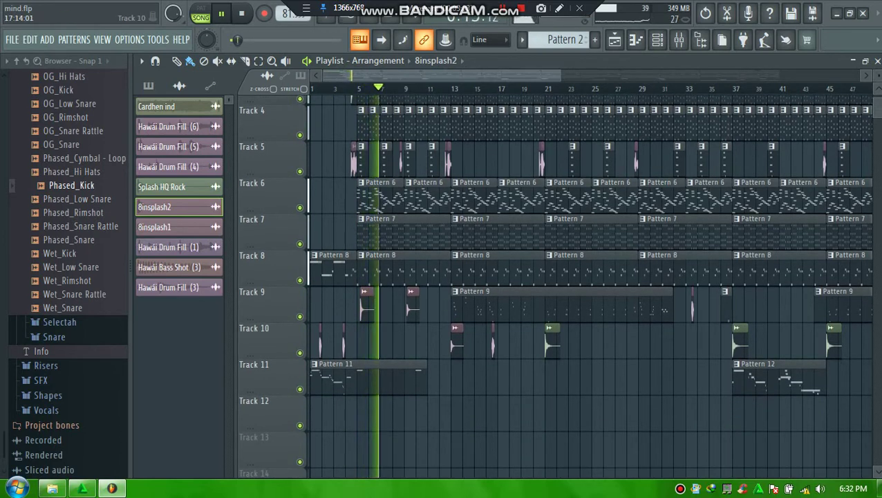
click(367, 379)
double_click(367, 379)
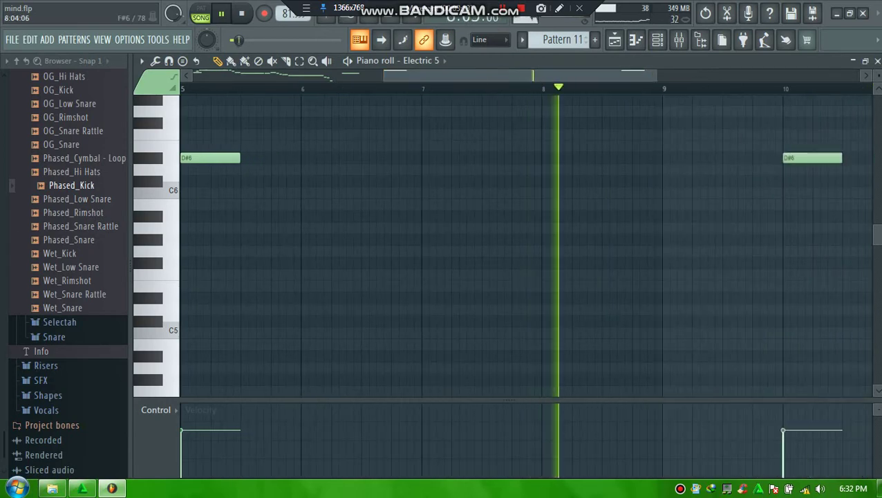
click(615, 40)
key(F5)
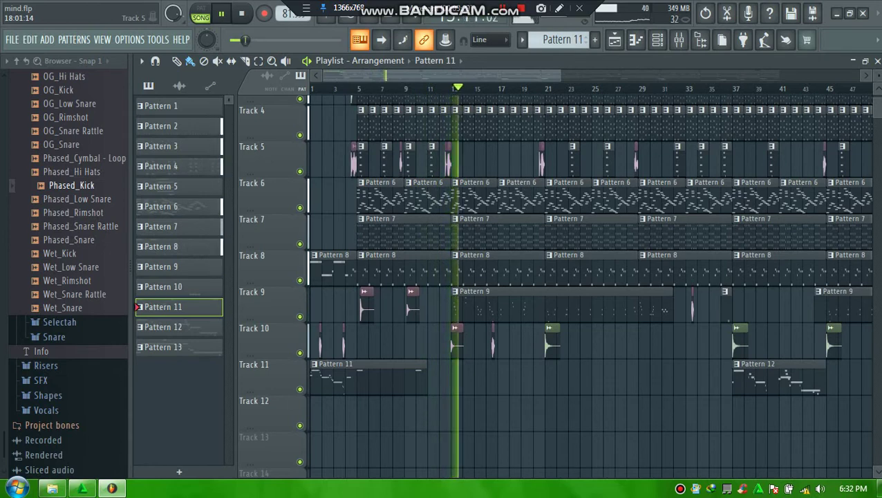
Step: Follow the song to the Pattern 12 clip on Track 11, inspect its Electric 5 melody in the piano roll, and return to the playlist
scroll(573, 272, down, 3)
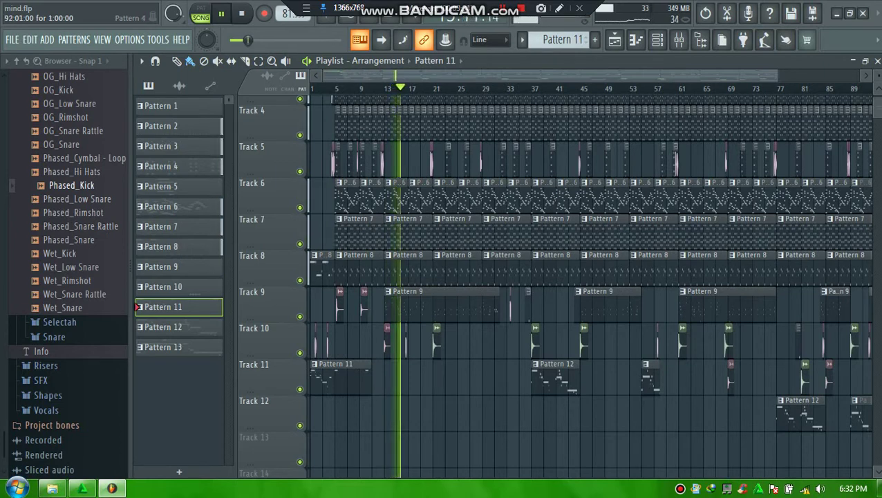
scroll(553, 276, up, 3)
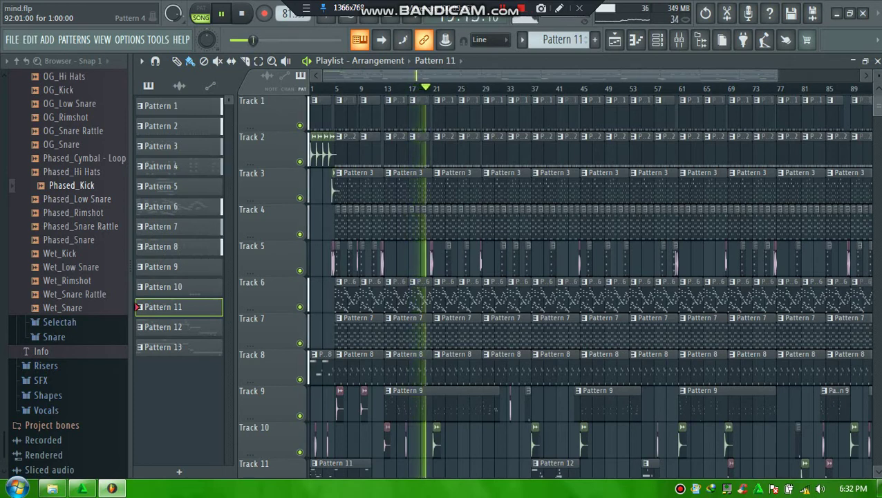
scroll(553, 283, down, 1)
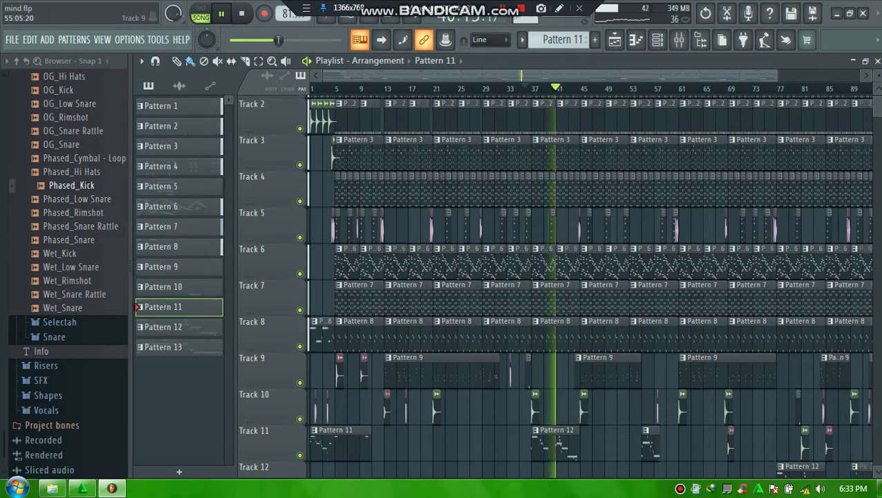
double_click(545, 449)
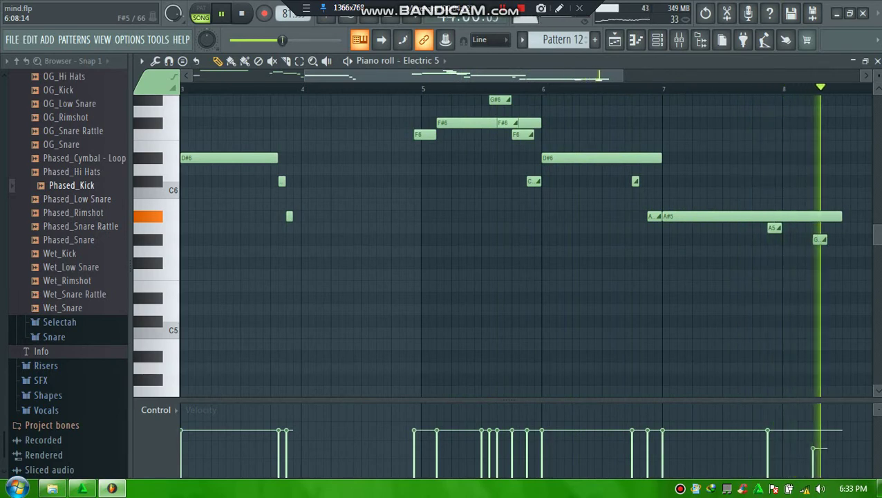
click(615, 39)
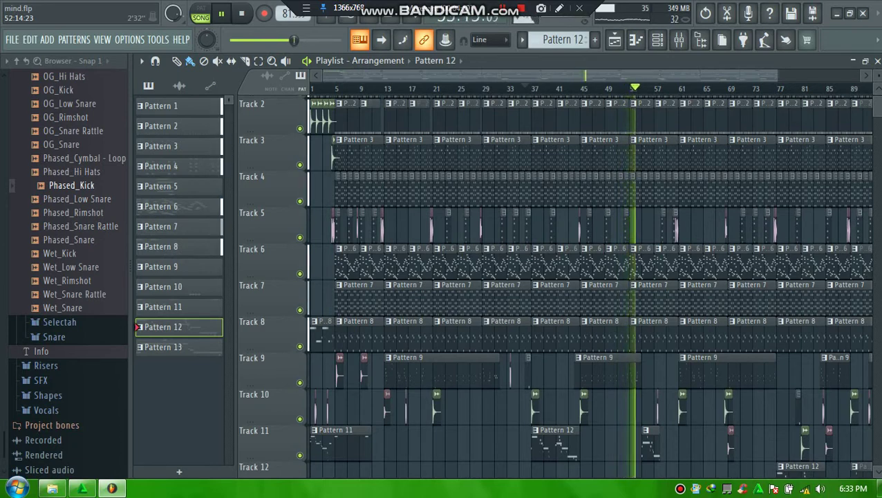
Step: Open the short Pattern 13 clip on Track 11 in the piano roll, lengthen its final D#5 note slightly, and return to the playlist
scroll(588, 284, down, 3)
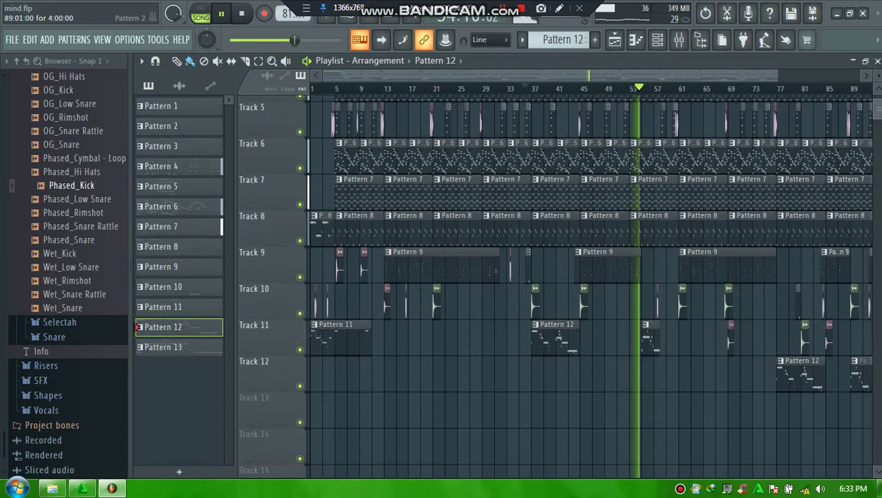
scroll(588, 283, down, 1)
scroll(588, 283, up, 1)
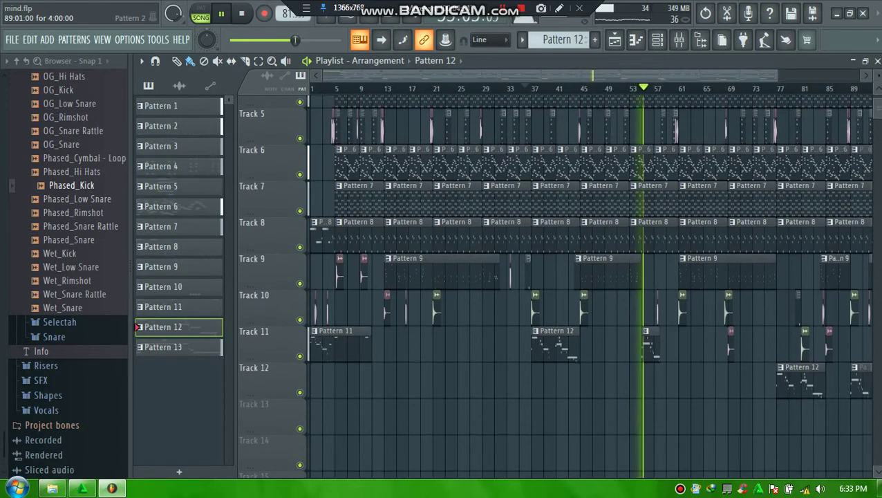
double_click(652, 344)
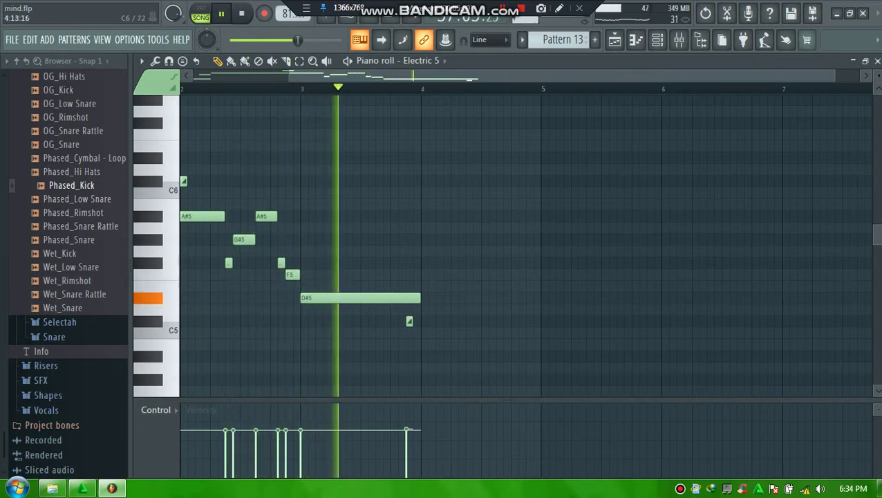
drag(419, 298, 436, 298)
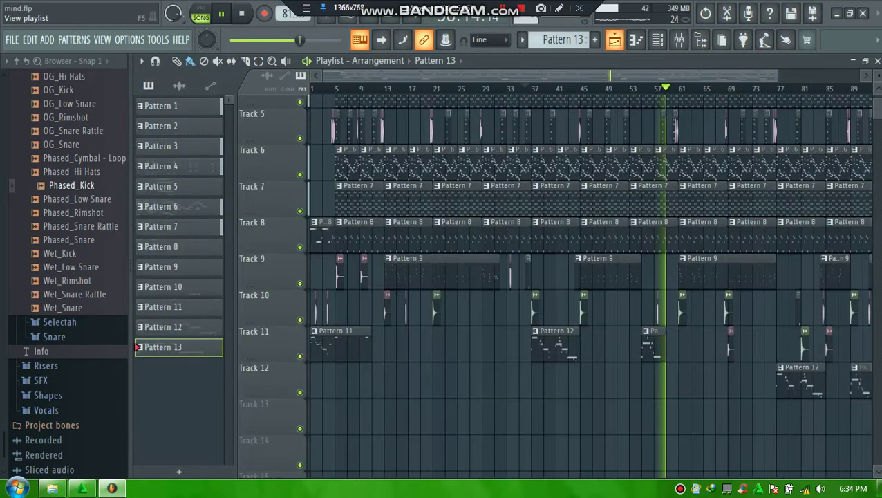
click(614, 39)
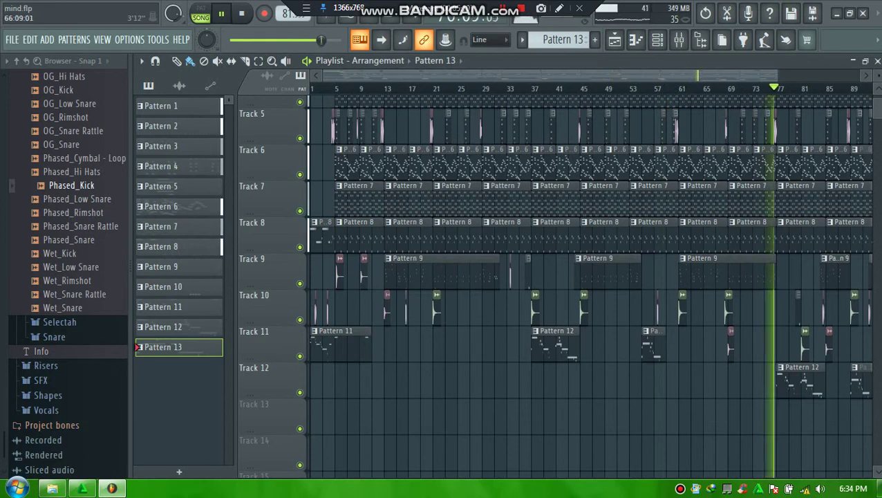
Step: Inspect the Pattern 12 clip on Track 12 in the piano roll, return to the playlist, and follow playback through the arrangement's final bars
drag(716, 74, 826, 75)
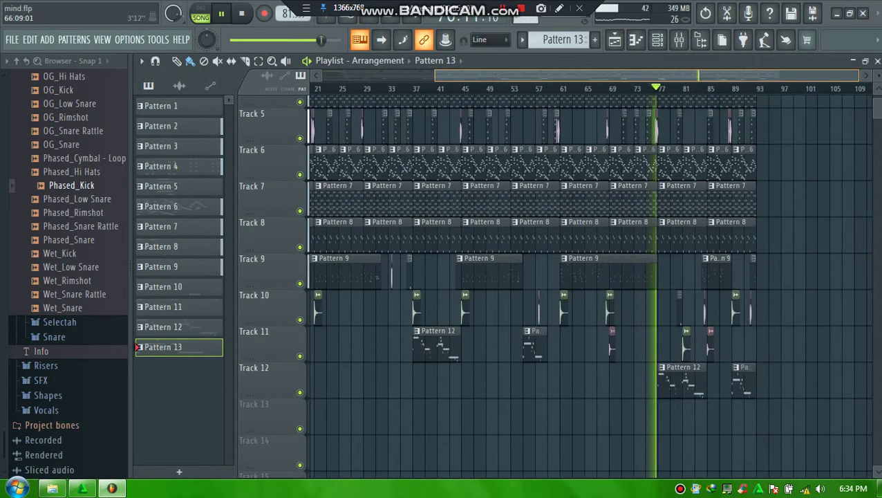
scroll(594, 88, right, 2)
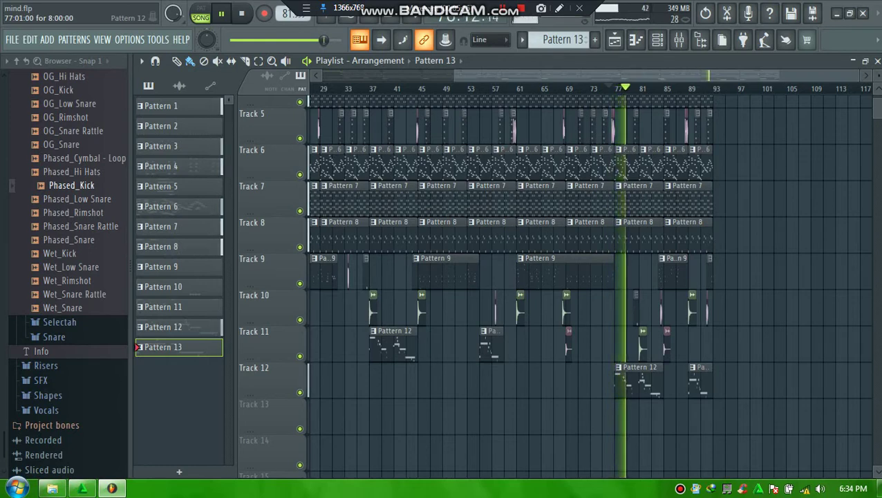
double_click(638, 383)
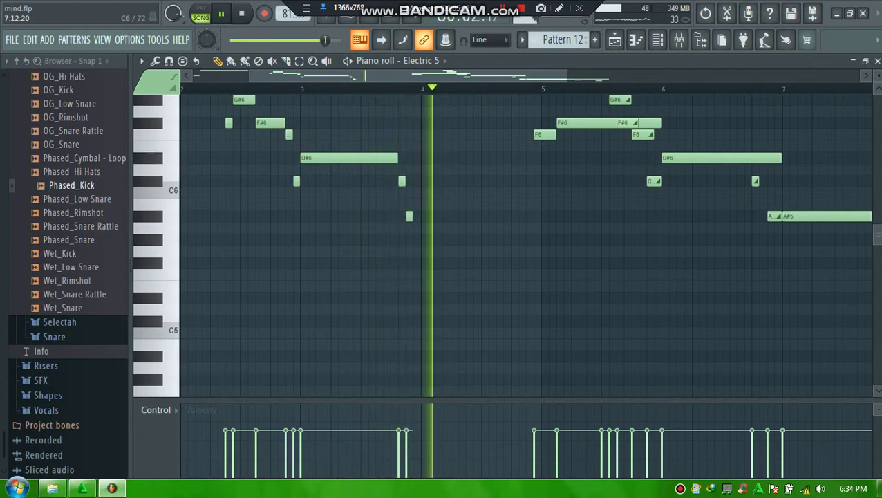
scroll(504, 245, up, 3)
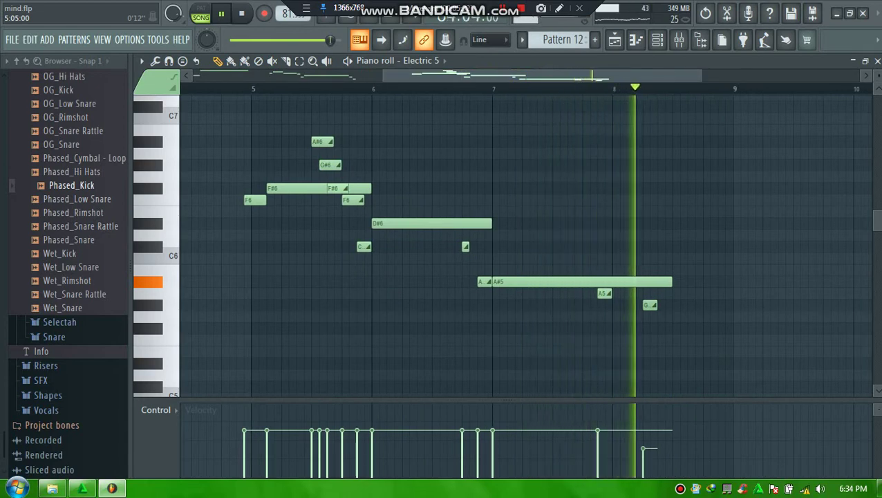
click(615, 40)
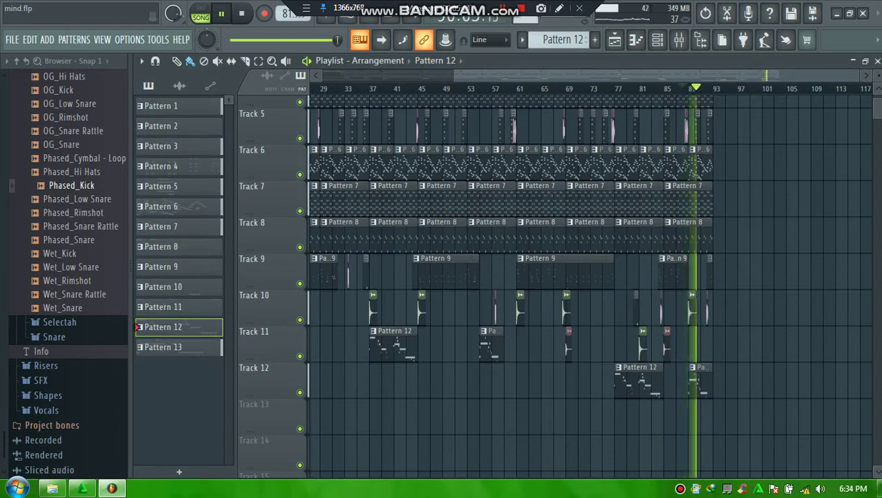
drag(455, 75, 686, 76)
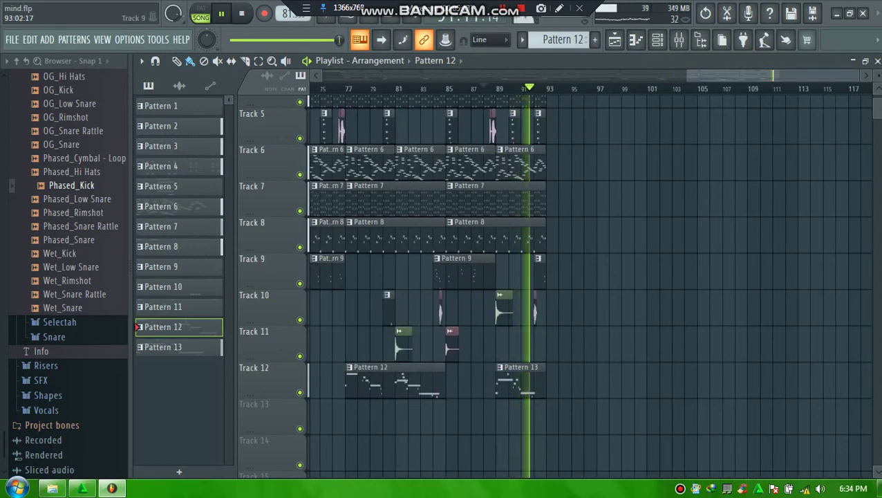